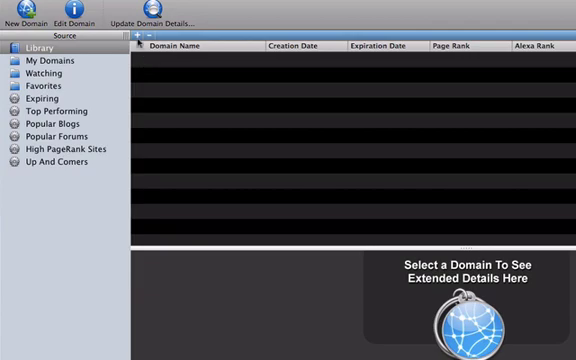
pyautogui.click(137, 35)
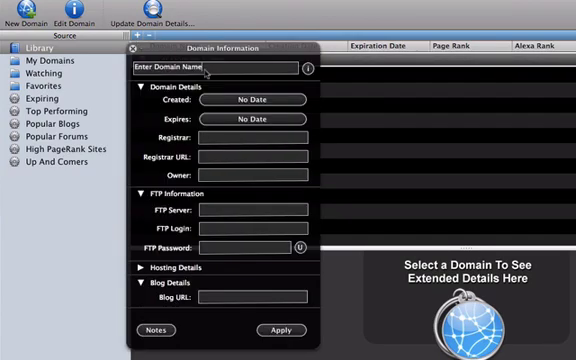
pyautogui.doubleClick(180, 67)
pyautogui.write('www.')
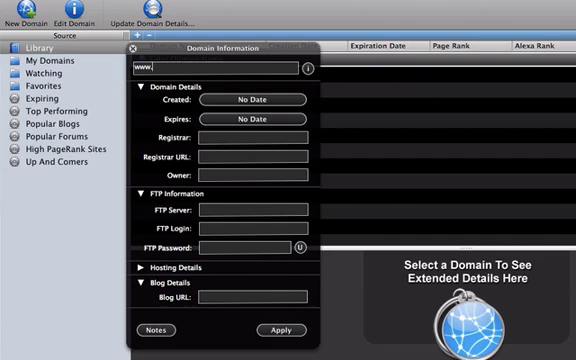
pyautogui.write('macup')
pyautogui.write('date.com')
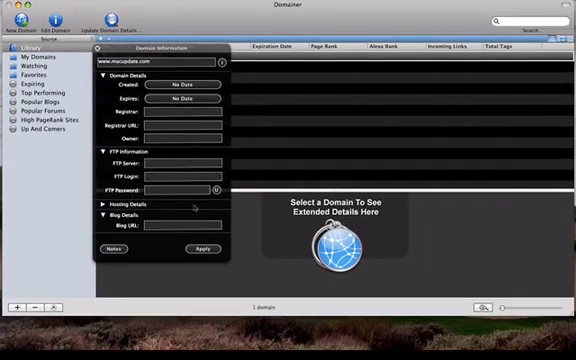
pyautogui.click(202, 248)
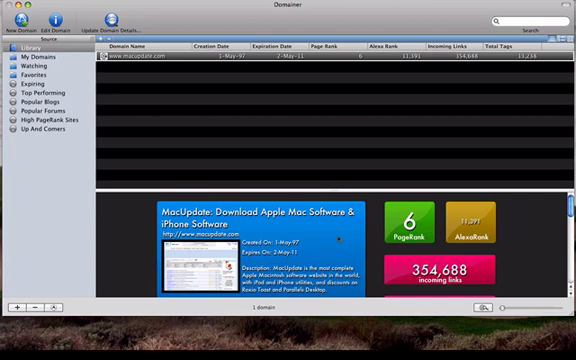
pyautogui.scroll(-3, 338, 240)
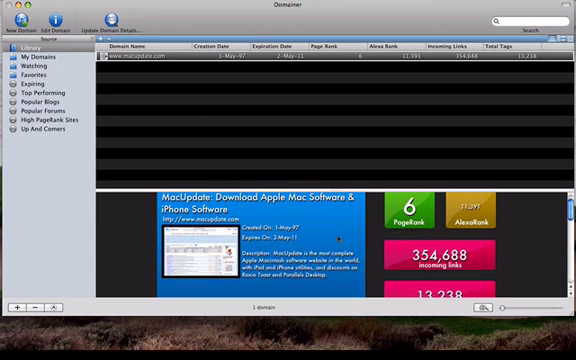
pyautogui.scroll(-2, 338, 240)
pyautogui.scroll(-2, 338, 240)
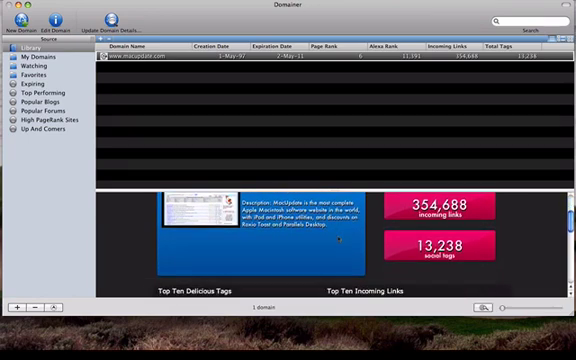
pyautogui.scroll(-2, 338, 240)
pyautogui.scroll(-2, 338, 240)
pyautogui.scroll(-2, 338, 240)
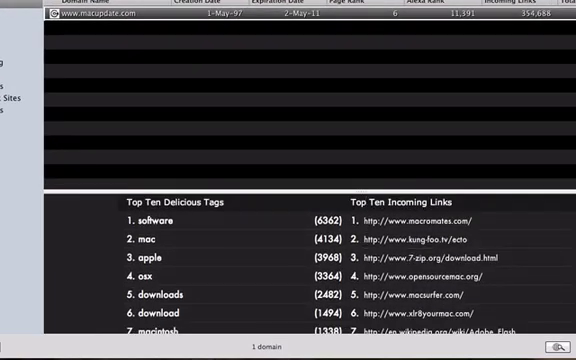
# Enlarge the details pane to show all ten macupdate.com Delicious tags and incoming links
pyautogui.moveTo(370, 190); pyautogui.dragTo(370, 117)
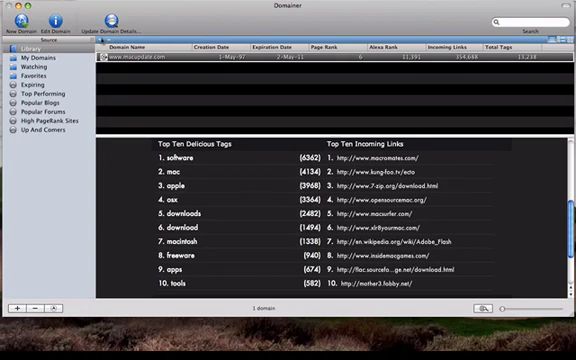
pyautogui.click(18, 20)
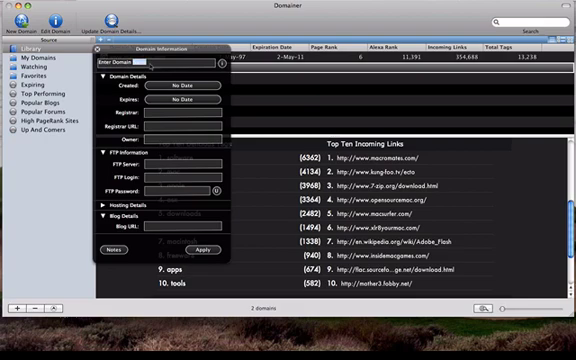
pyautogui.write('www.te')
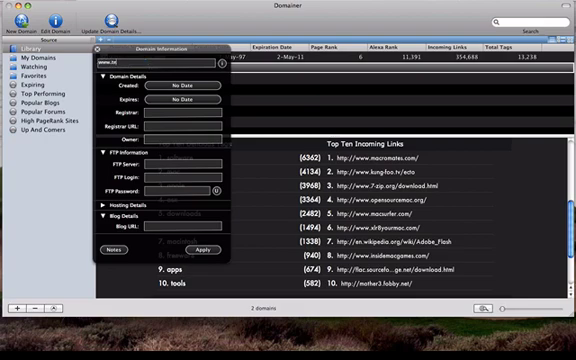
pyautogui.write('ch')
pyautogui.write('om')
pyautogui.click(202, 249)
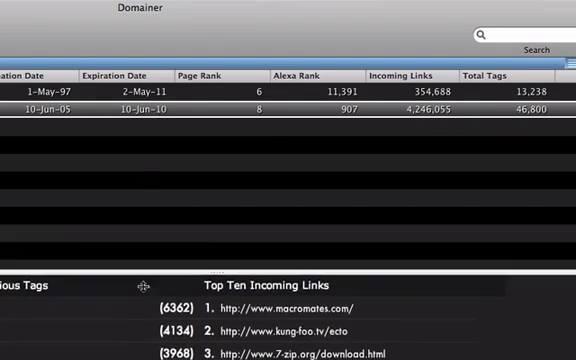
# Drag the splitter down to enlarge the domain table, shrinking the details area
pyautogui.moveTo(148, 220); pyautogui.dragTo(145, 308)
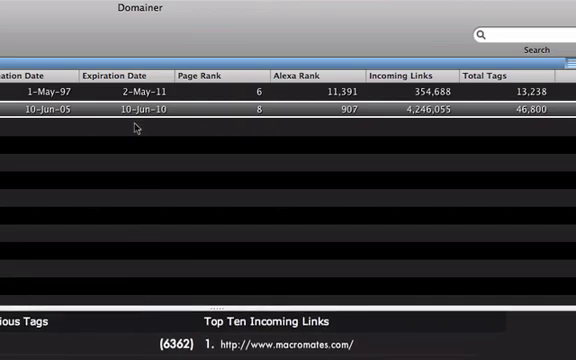